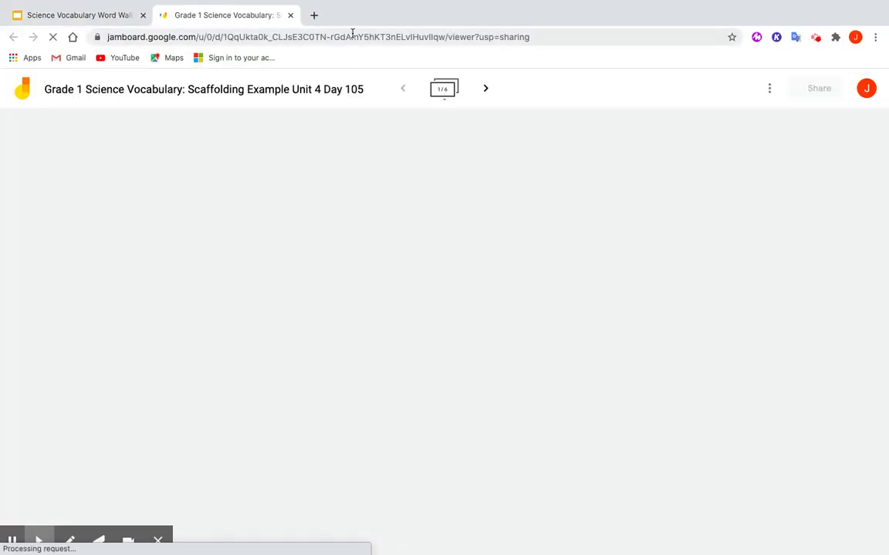
# Open a new browser tab beside the Slides word wall and the Jamboard tab
pyautogui.click(314, 16)
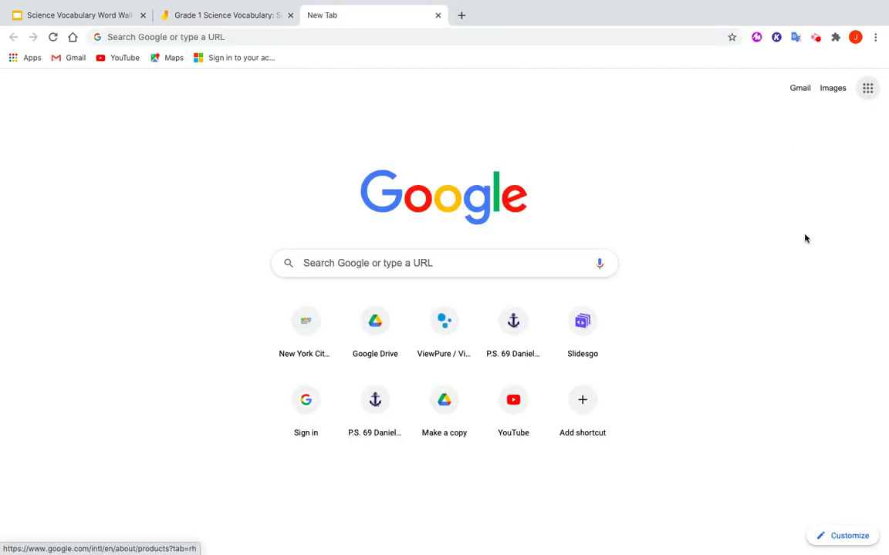
pyautogui.click(867, 88)
pyautogui.scroll(-5, 762, 260)
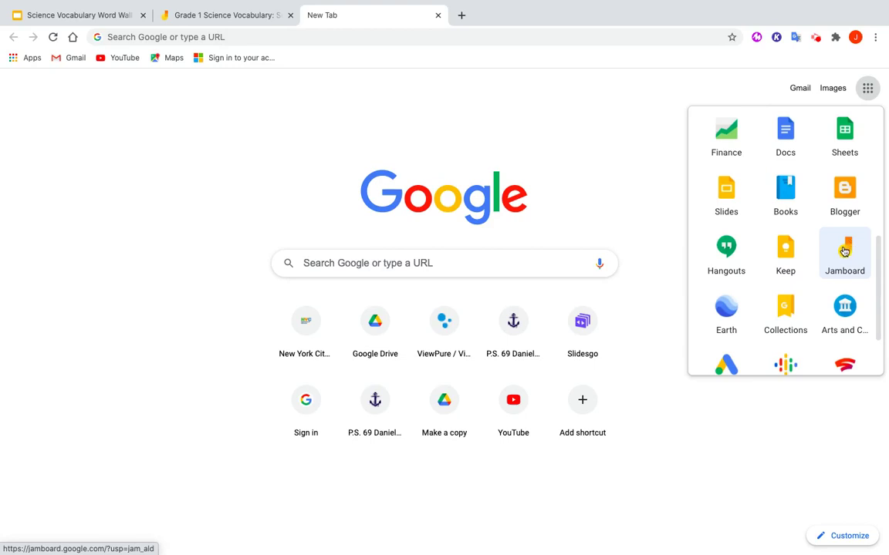
pyautogui.click(847, 247)
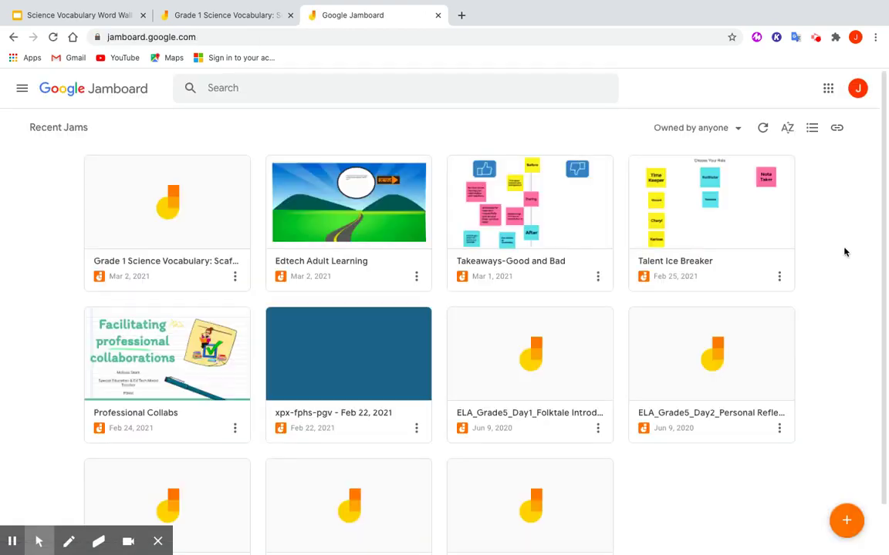
pyautogui.click(847, 523)
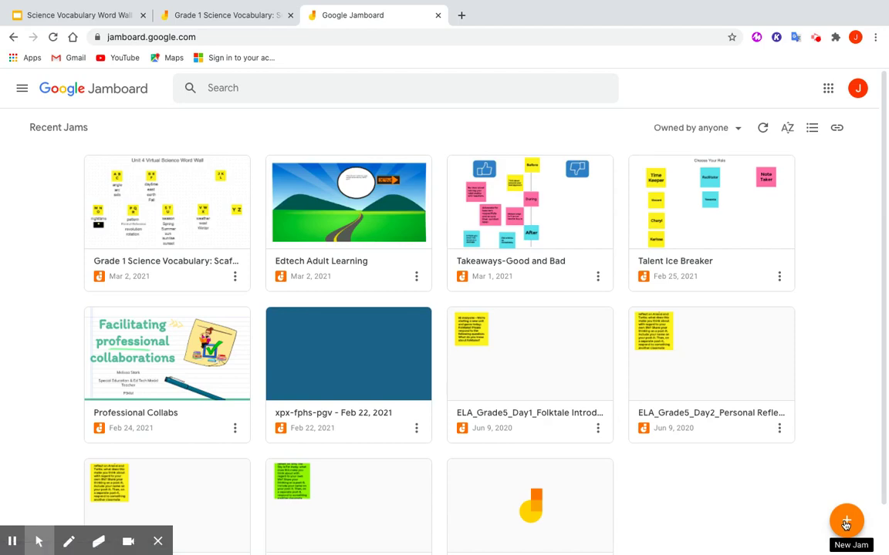
pyautogui.click(438, 16)
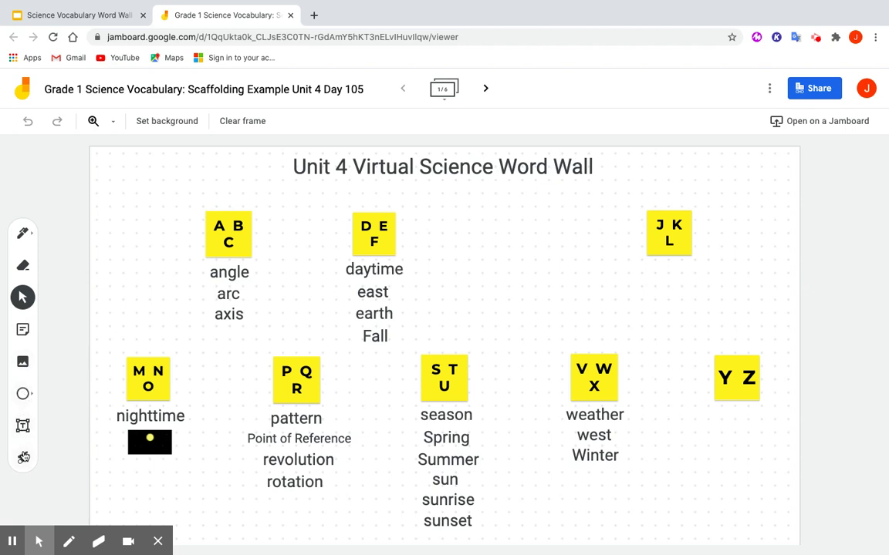
# Circle the empty gap between the D E F and J K L notes with laser trails
pyautogui.click(22, 458)
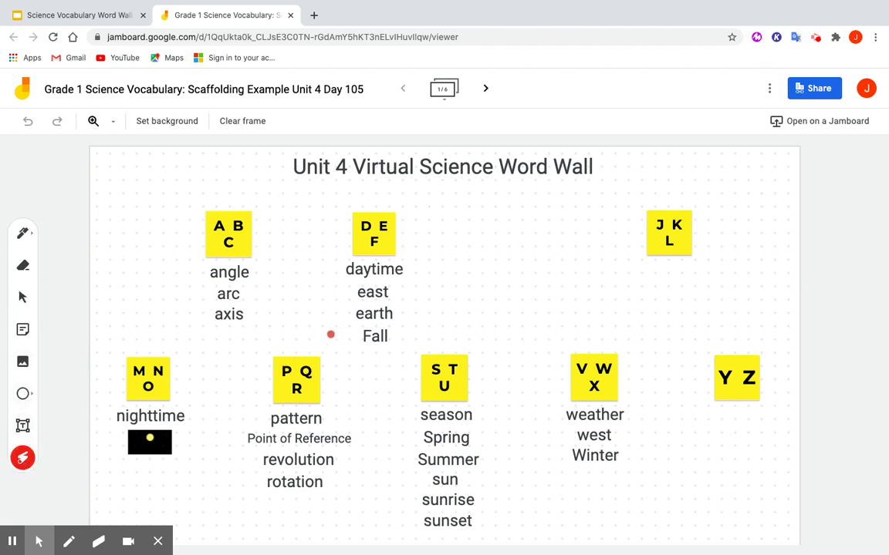
pyautogui.moveTo(322, 294); pyautogui.dragTo(451, 268)
pyautogui.moveTo(403, 299)
pyautogui.mouseDown()
pyautogui.moveTo(528, 280)
pyautogui.moveTo(631, 310)
pyautogui.moveTo(501, 240)
pyautogui.moveTo(550, 314)
pyautogui.mouseUp()
pyautogui.moveTo(492, 324)
pyautogui.mouseDown()
pyautogui.moveTo(438, 182)
pyautogui.moveTo(425, 298)
pyautogui.moveTo(544, 192)
pyautogui.moveTo(524, 253)
pyautogui.mouseUp()
pyautogui.moveTo(561, 198)
pyautogui.mouseDown()
pyautogui.moveTo(514, 202)
pyautogui.moveTo(625, 191)
pyautogui.moveTo(454, 284)
pyautogui.moveTo(496, 211)
pyautogui.moveTo(494, 258)
pyautogui.moveTo(363, 228)
pyautogui.mouseUp()
pyautogui.click(23, 330)
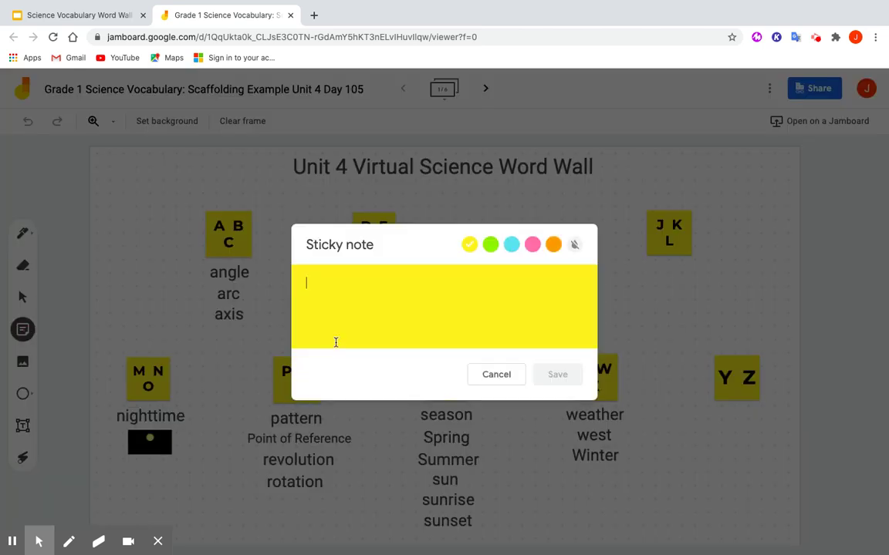
# Add a yellow 'G H I' sticky note, sized to match, between D E F and J K L
pyautogui.write('G')
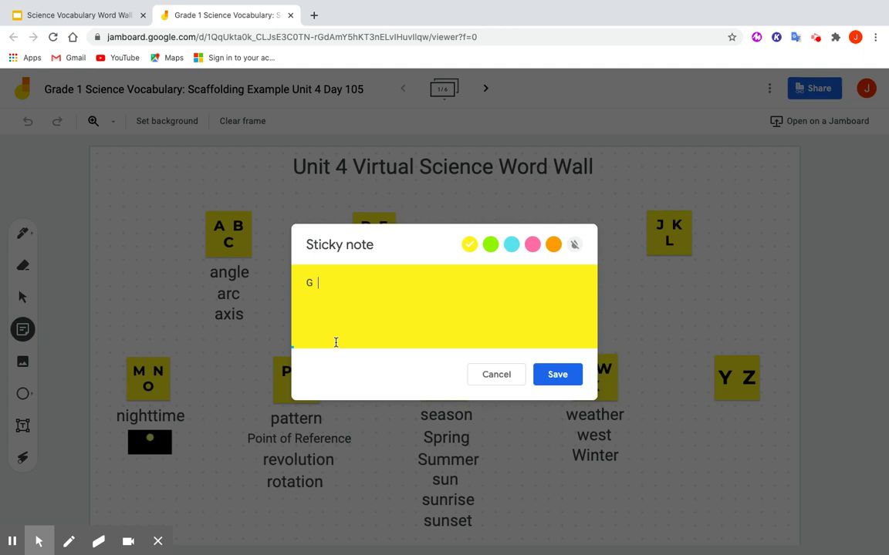
pyautogui.write(' H I')
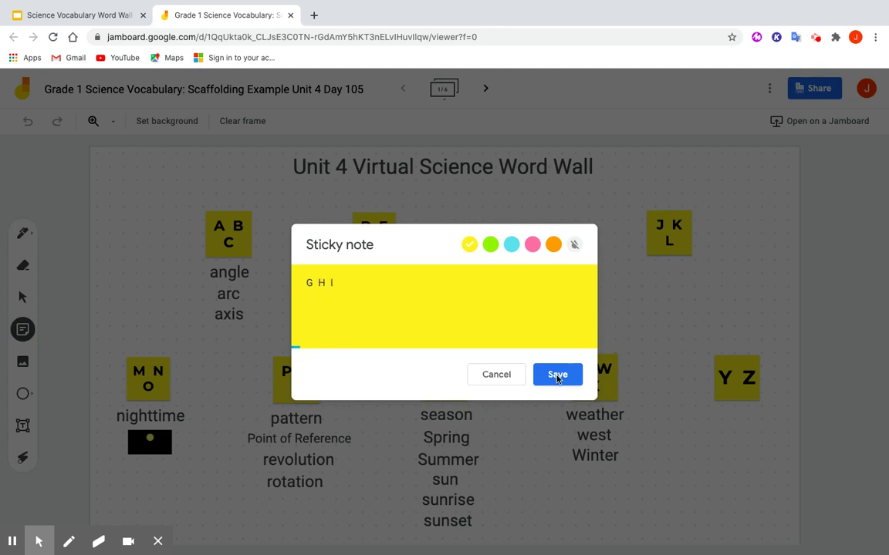
pyautogui.click(557, 376)
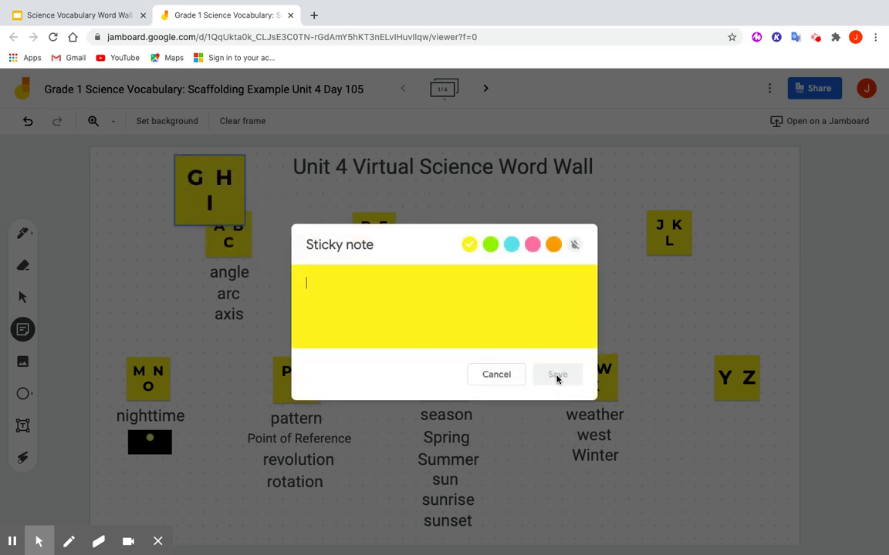
pyautogui.click(497, 375)
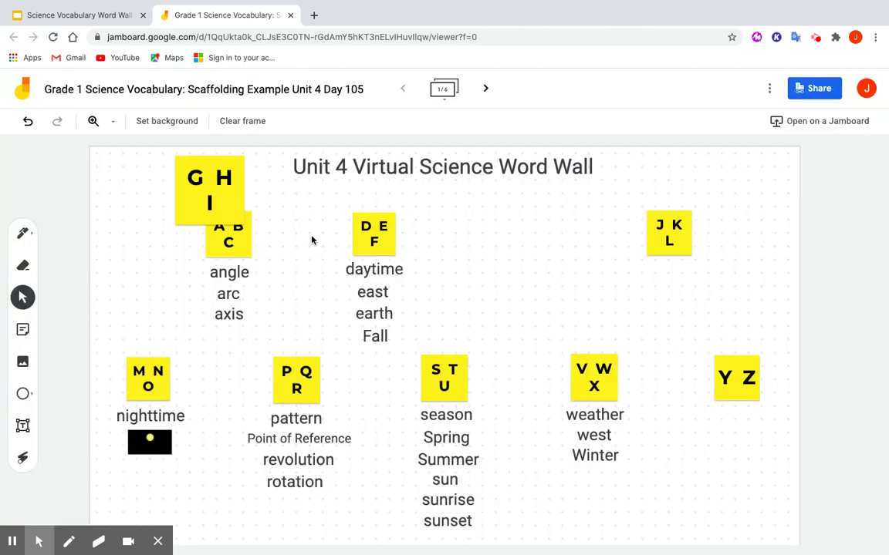
pyautogui.moveTo(215, 202); pyautogui.dragTo(523, 253)
pyautogui.moveTo(556, 281); pyautogui.dragTo(520, 236)
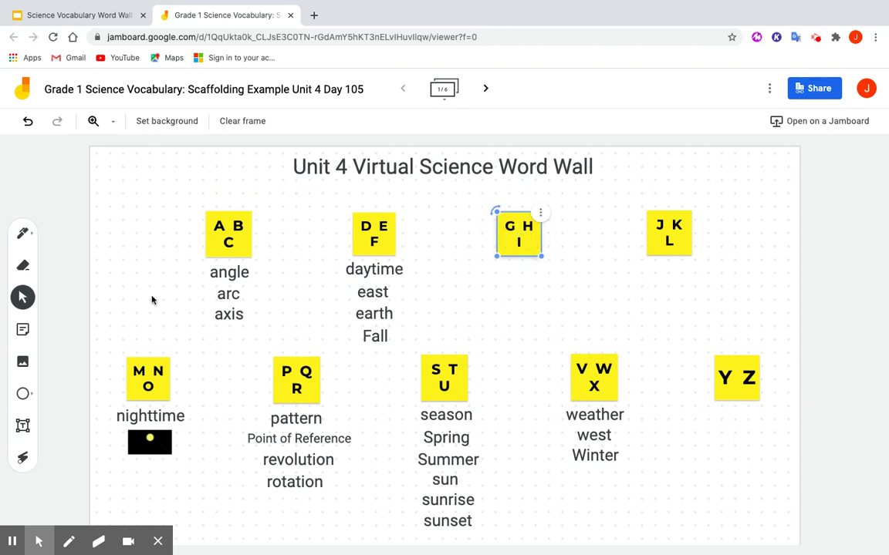
# Place a narrow 'horizon' text box directly beneath the G H I note
pyautogui.click(24, 426)
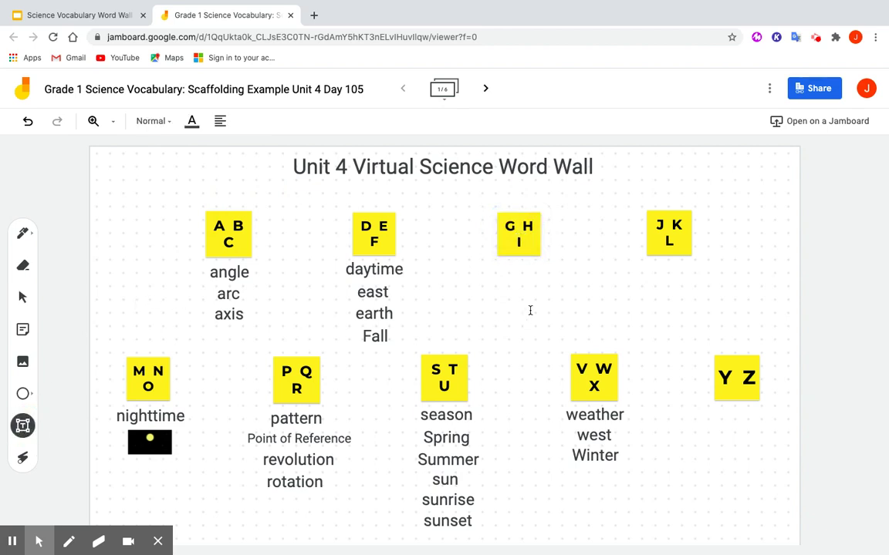
pyautogui.click(507, 275)
pyautogui.write('horizon')
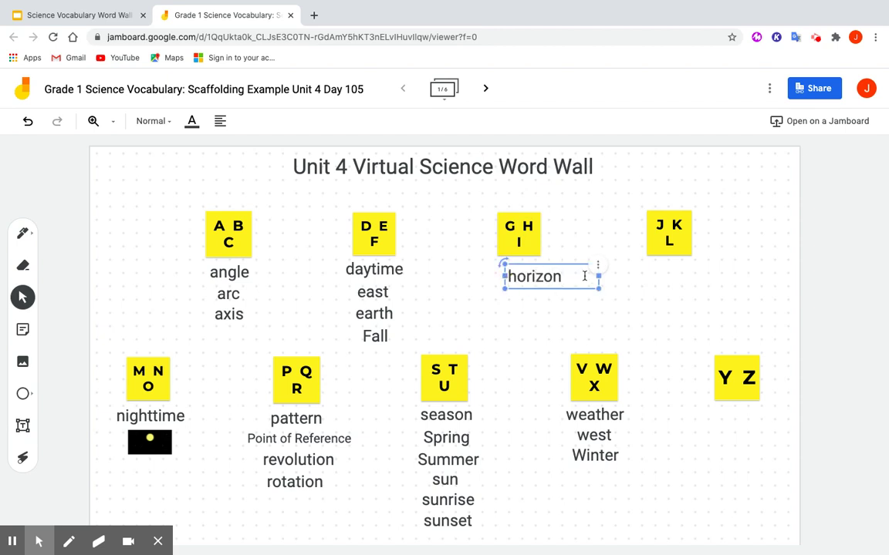
pyautogui.moveTo(598, 276); pyautogui.dragTo(520, 270)
pyautogui.click(522, 307)
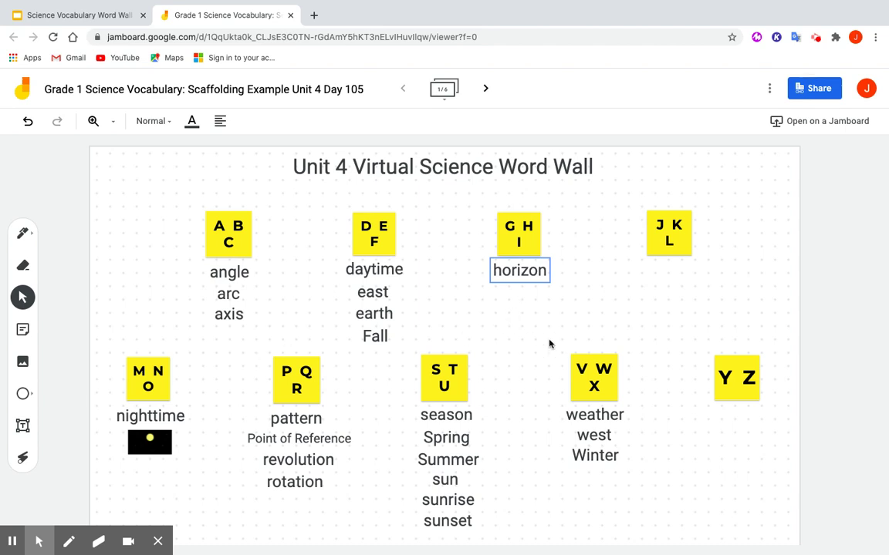
pyautogui.click(23, 362)
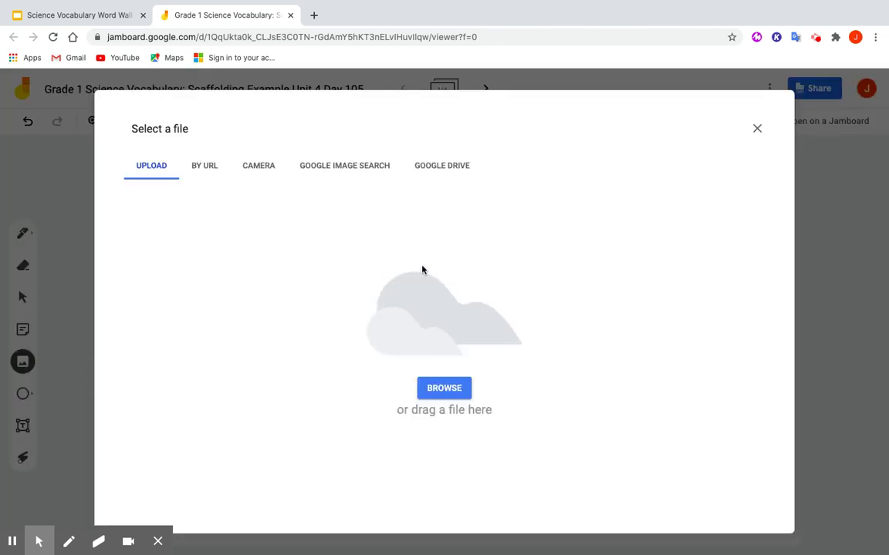
# Insert a sunset-over-water photo from a Google image search for 'horizon'
pyautogui.click(365, 169)
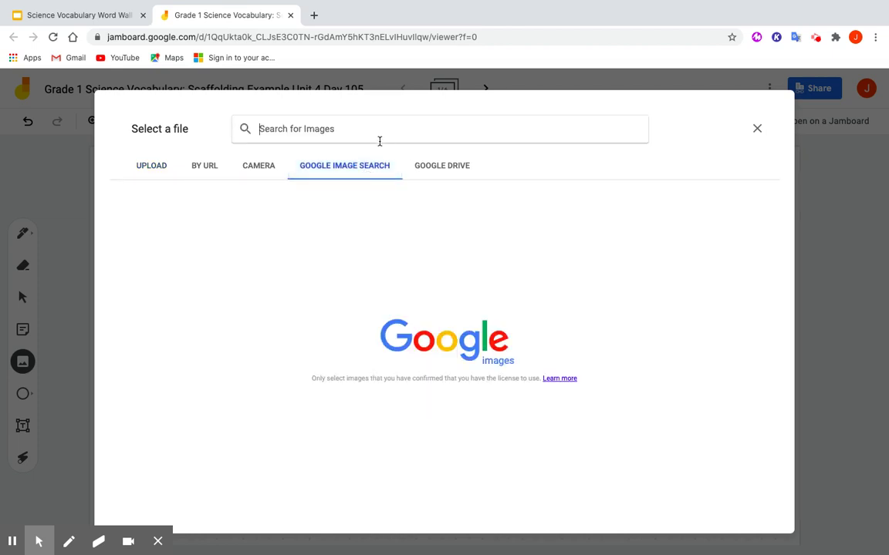
pyautogui.write('horizon')
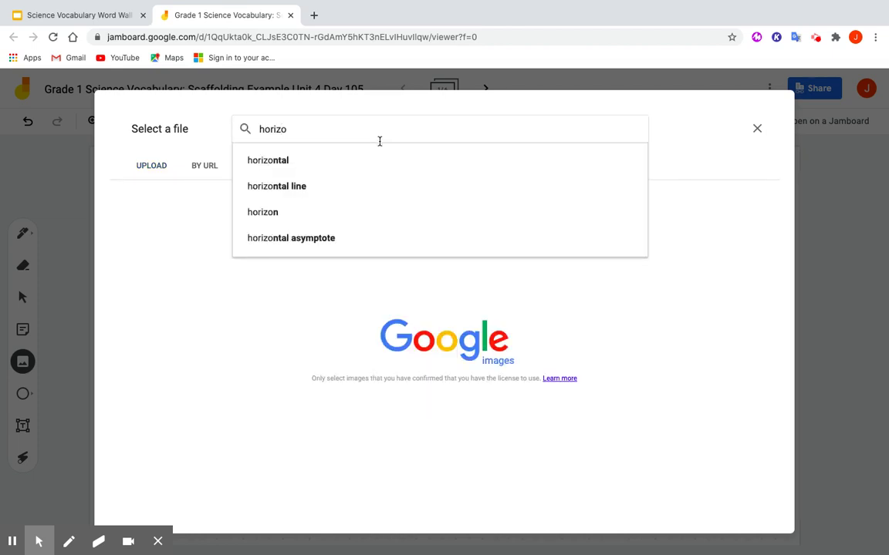
pyautogui.press('Return')
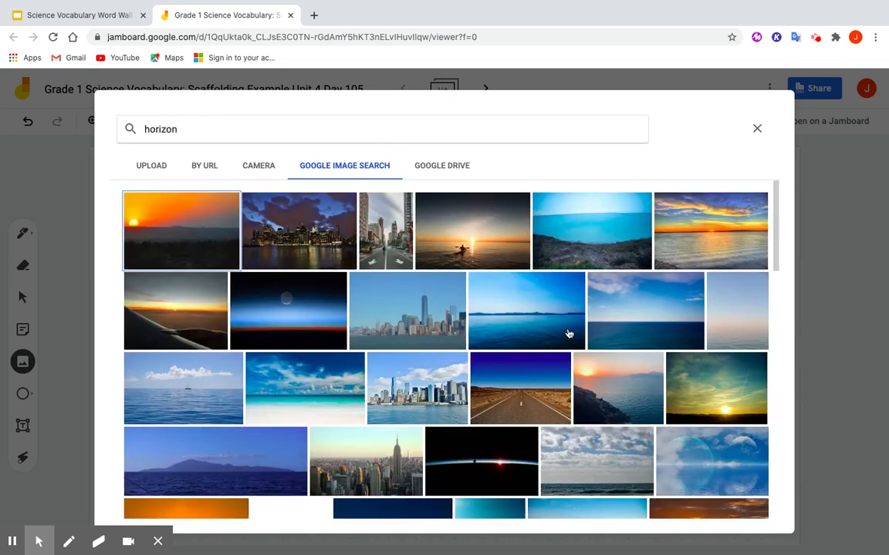
pyautogui.click(708, 248)
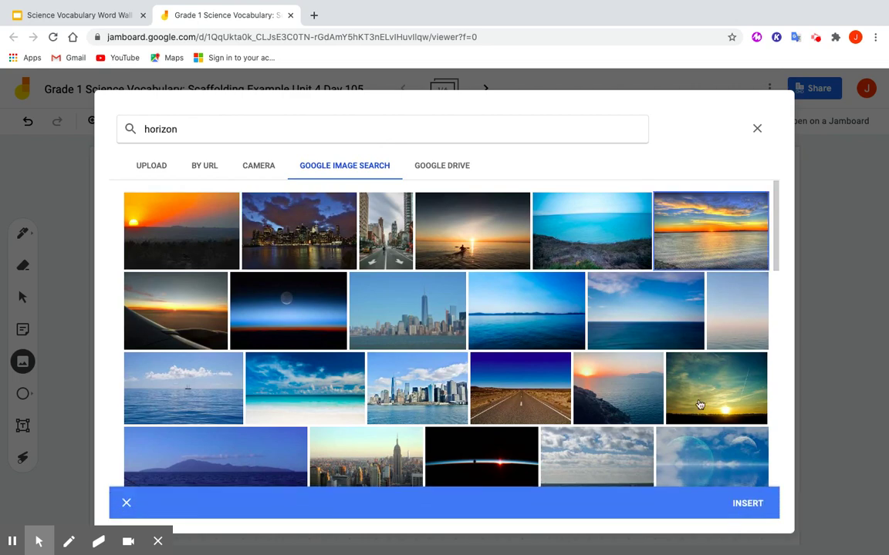
pyautogui.click(746, 503)
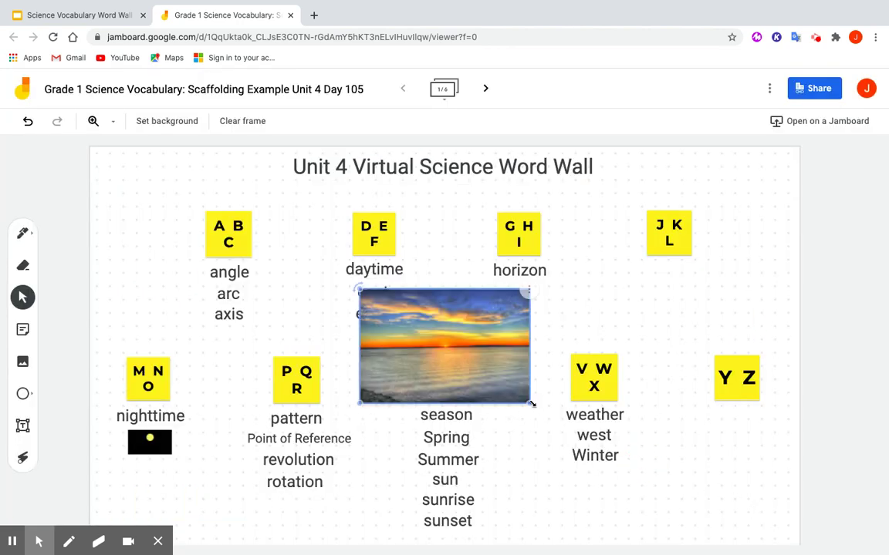
# Shrink the sunset photo to a small thumbnail and advance to frame 3
pyautogui.moveTo(528, 402); pyautogui.dragTo(524, 308)
pyautogui.click(508, 407)
pyautogui.click(485, 90)
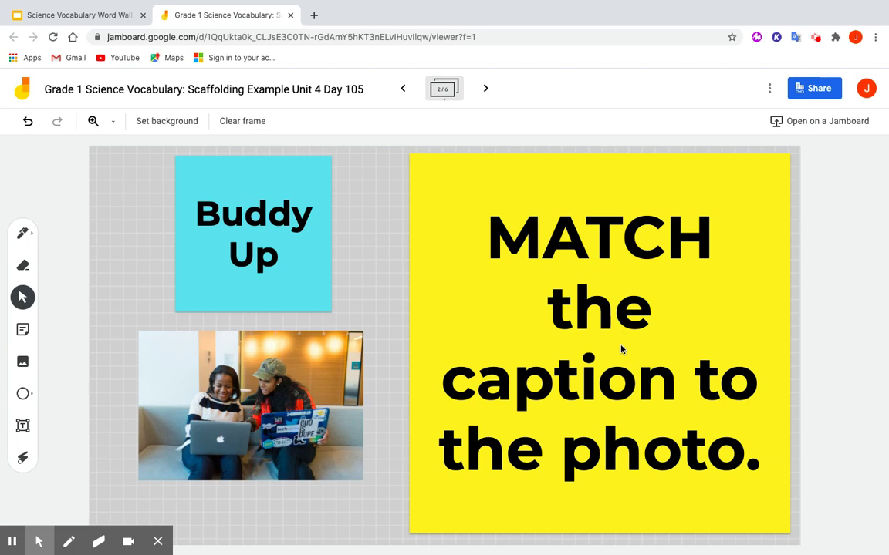
pyautogui.press('Right')
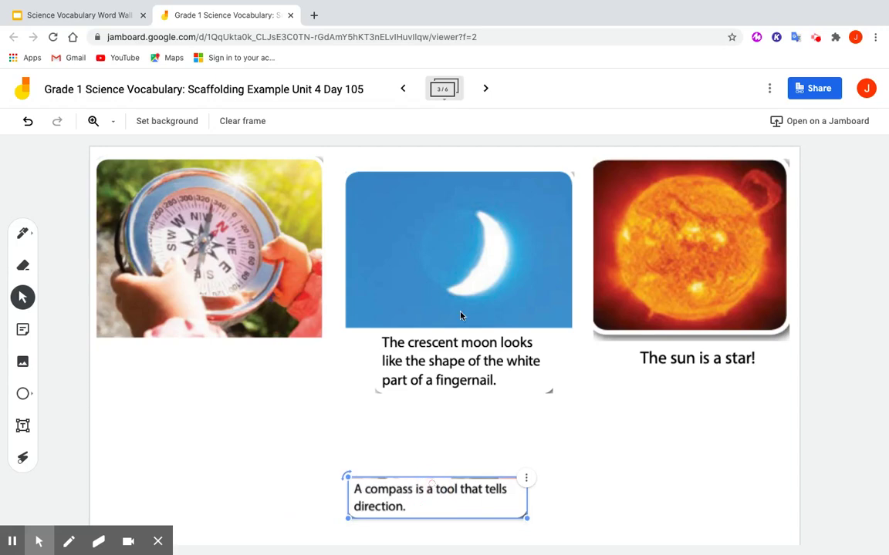
# Advance to frame 4 of 6 with the Big Dipper, sun-path and Earth photos
pyautogui.click(486, 91)
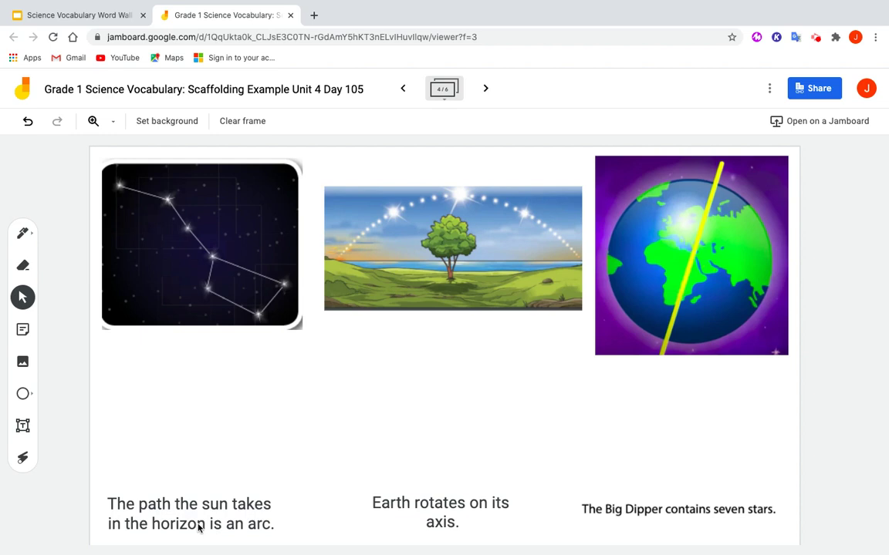
# Drag the sun-path, Earth-axis and Big Dipper captions under their photos, then return to Slides
pyautogui.moveTo(197, 523); pyautogui.dragTo(452, 346)
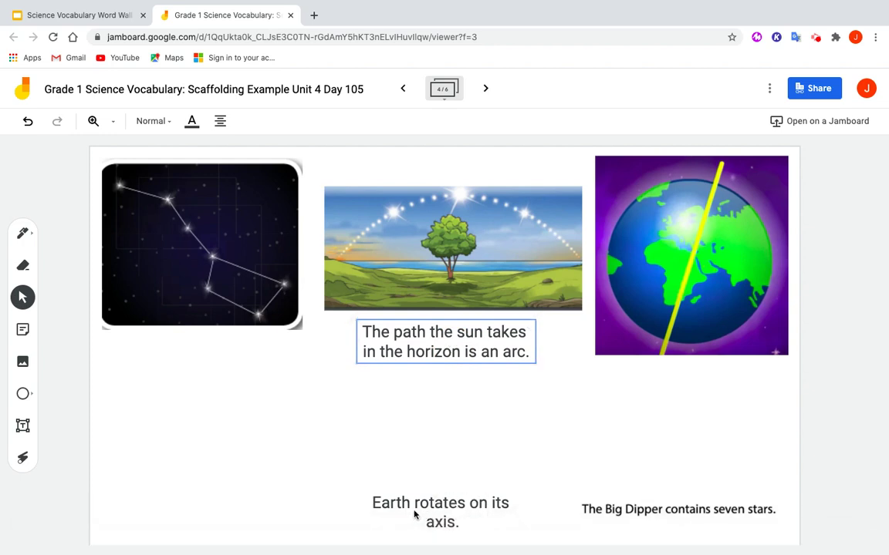
pyautogui.moveTo(446, 524); pyautogui.dragTo(690, 392)
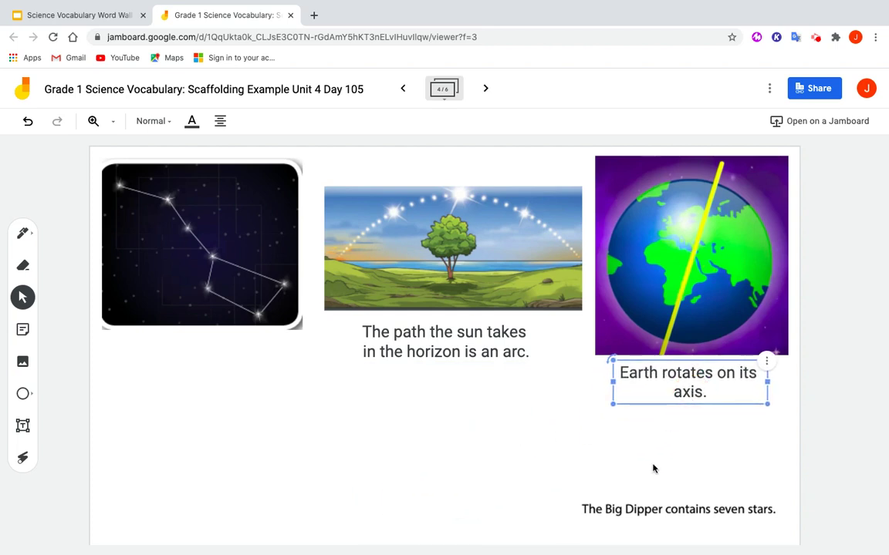
pyautogui.click(679, 511)
pyautogui.moveTo(679, 509); pyautogui.dragTo(206, 340)
pyautogui.click(184, 253)
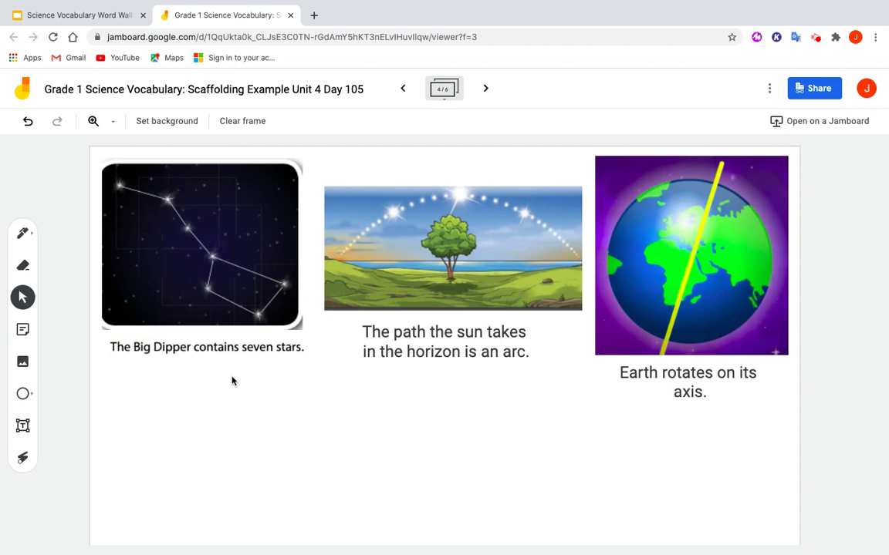
pyautogui.click(95, 18)
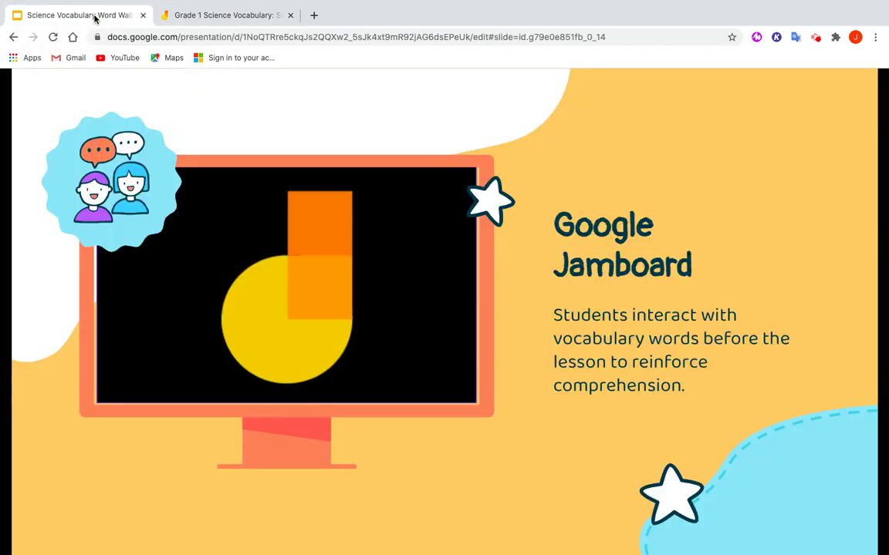